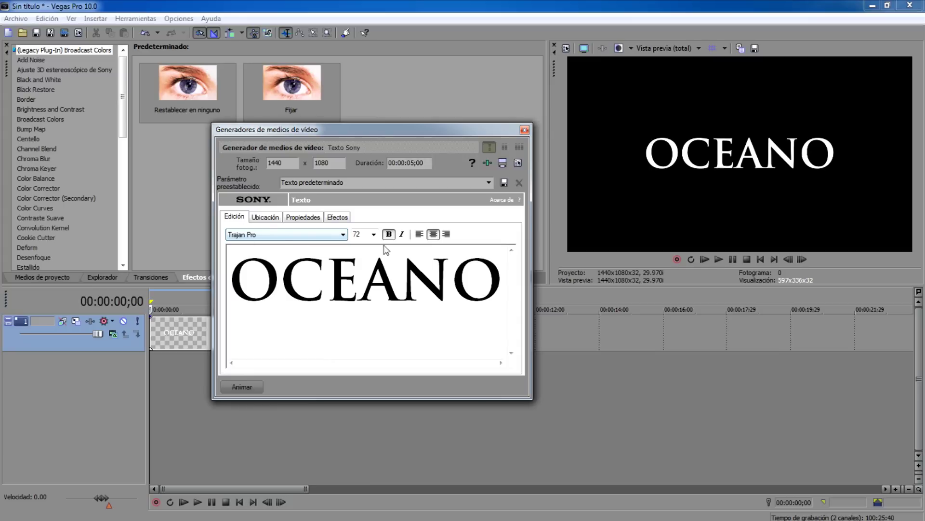
Remove bold from the OCEANO title and set its text colour to R 221, G 255, B 255
left_click(390, 235)
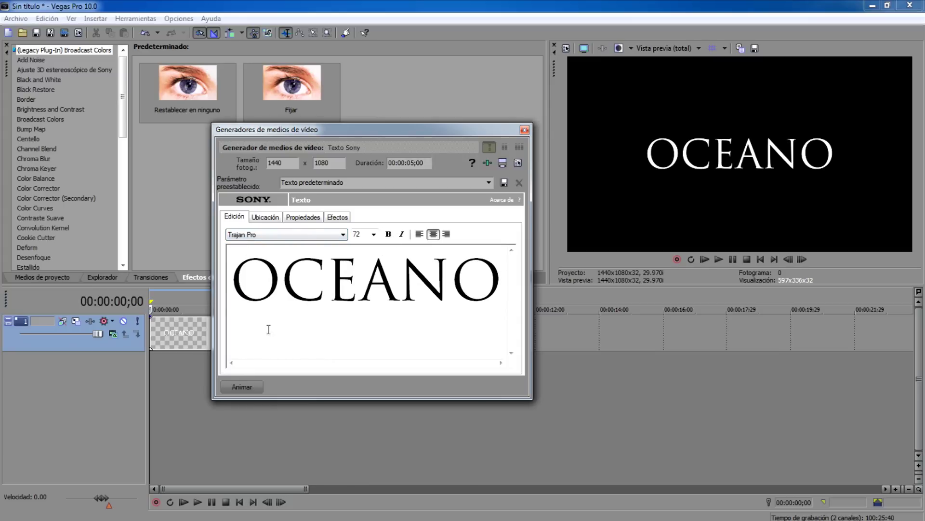
left_click(303, 217)
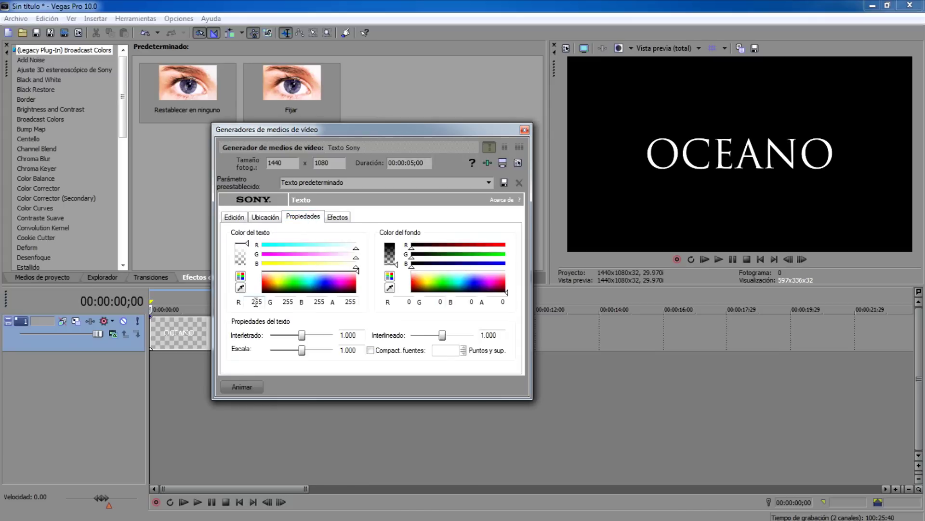
left_click(309, 272)
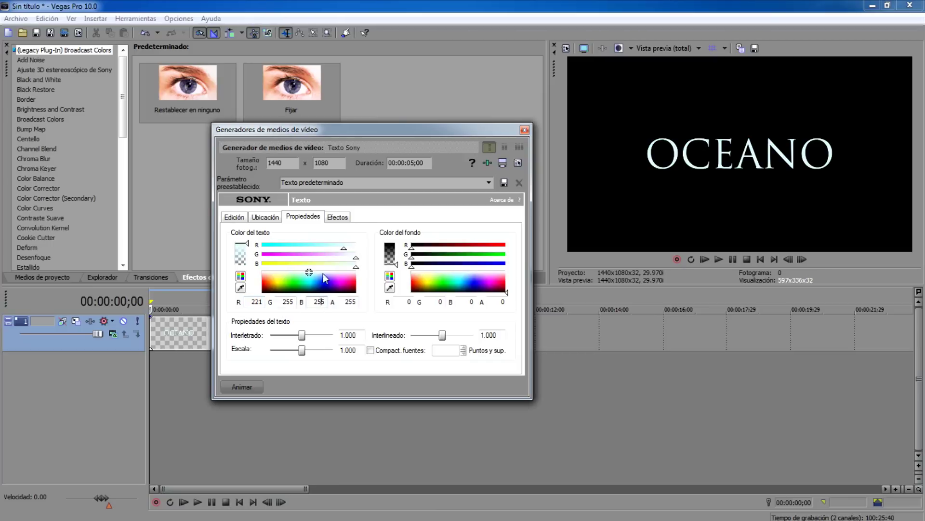
Enable the title's outline (Contornear) with Pluma 0.600 and Anchura 1.000
left_click(338, 217)
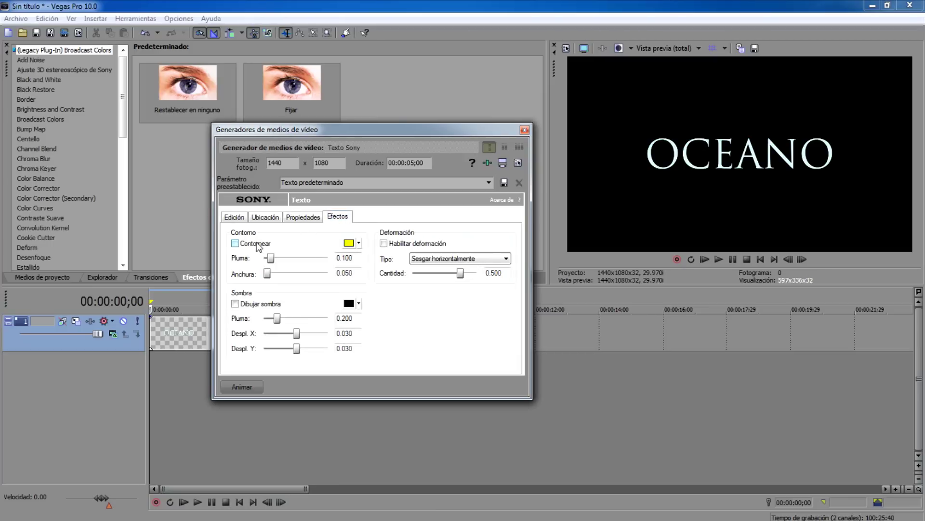
left_click(236, 243)
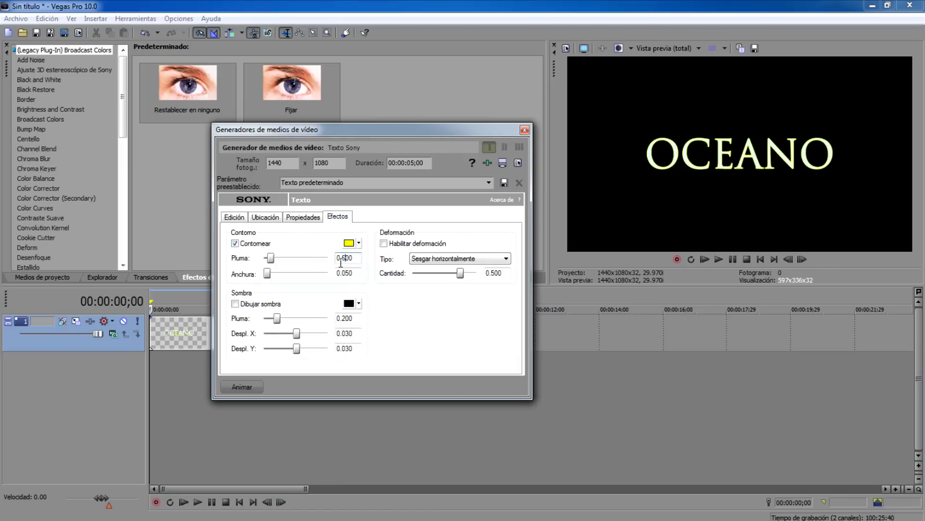
left_click_drag(268, 273, 328, 274)
Change the outline colour to a blue with R 0 and G 146, and close the text generator
left_click(359, 243)
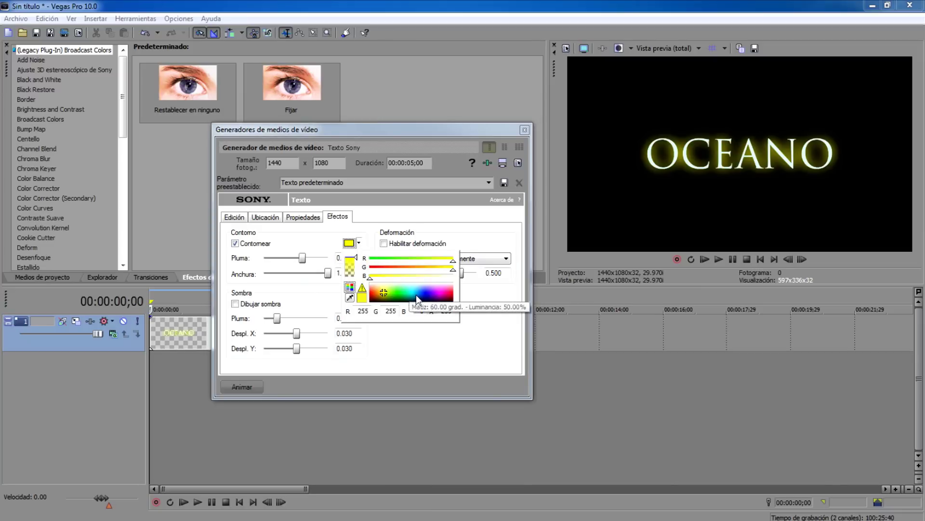
double_click(356, 311)
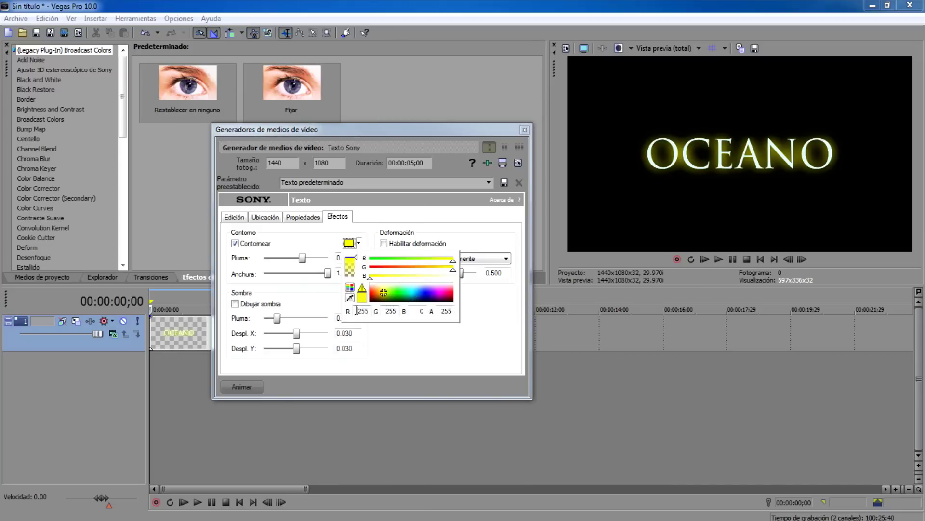
type("0")
left_click_drag(388, 311, 403, 312)
key("BackSpace")
key("BackSpace")
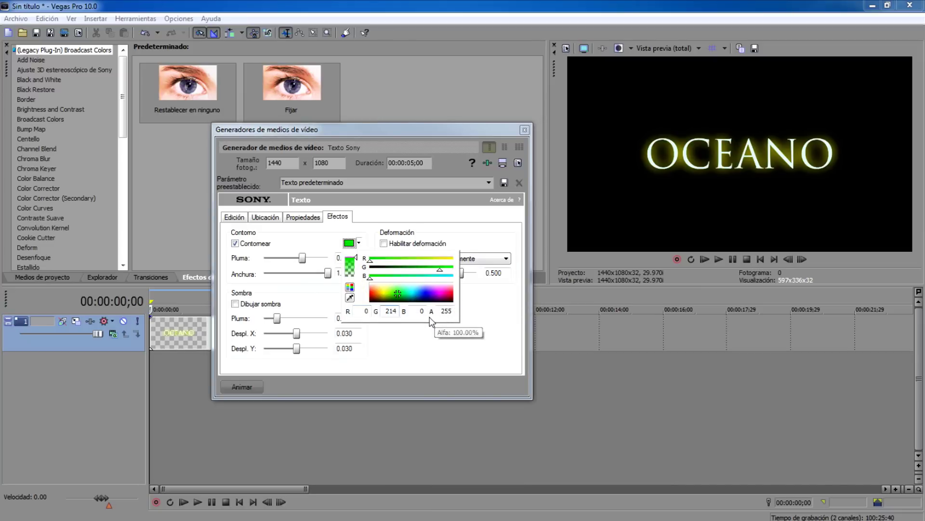
type("156")
key("BackSpace")
key("BackSpace")
type("46")
key("Tab")
type("200")
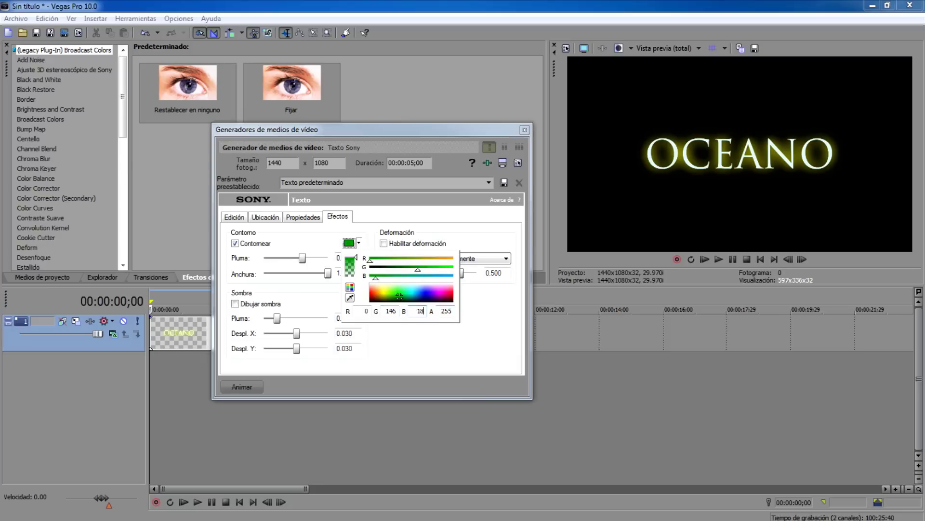
left_click(432, 327)
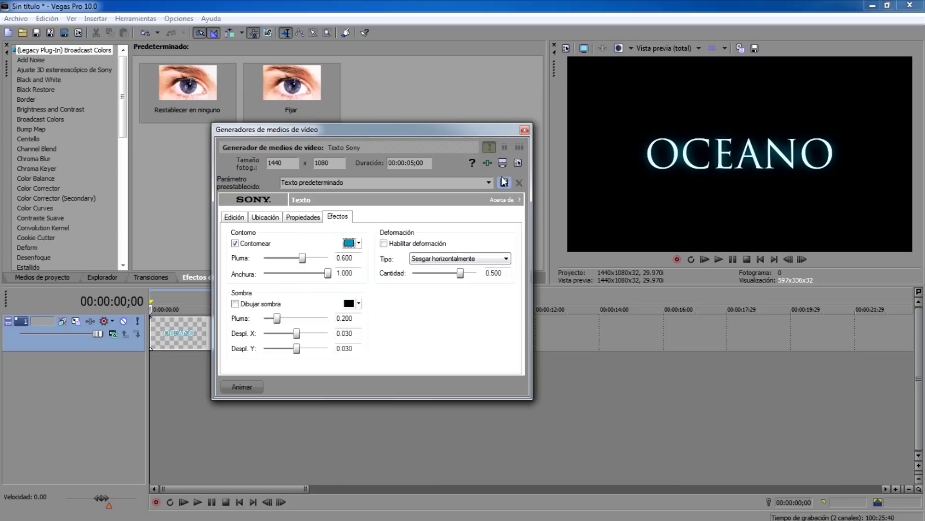
left_click(524, 130)
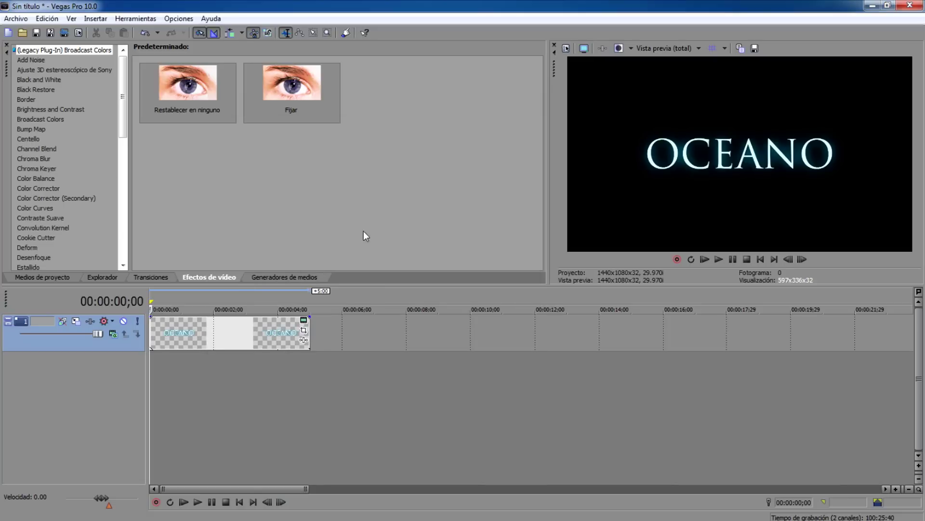
Place the cursor at 00:00:03;00 and add a fade-in of about 3 seconds to the start of the title clip
left_click(181, 334)
scroll(308, 336, "up", 5)
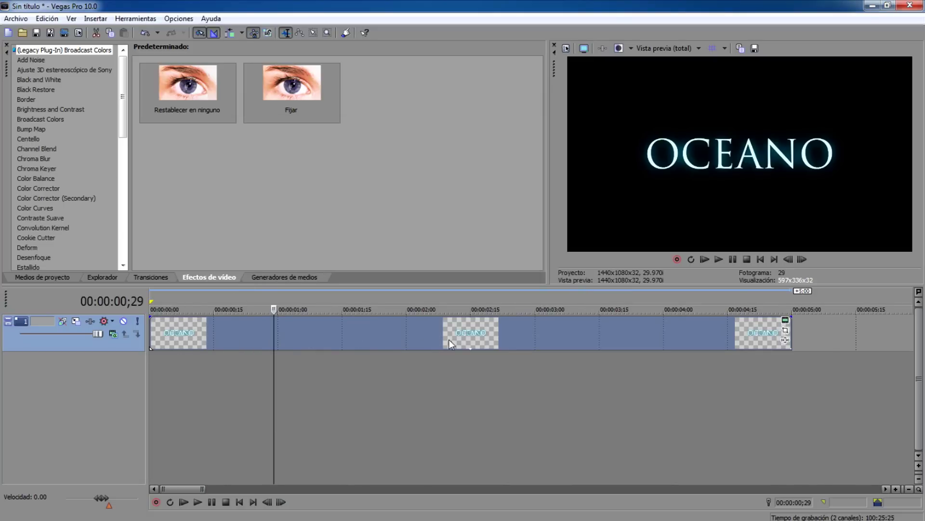
left_click(470, 341)
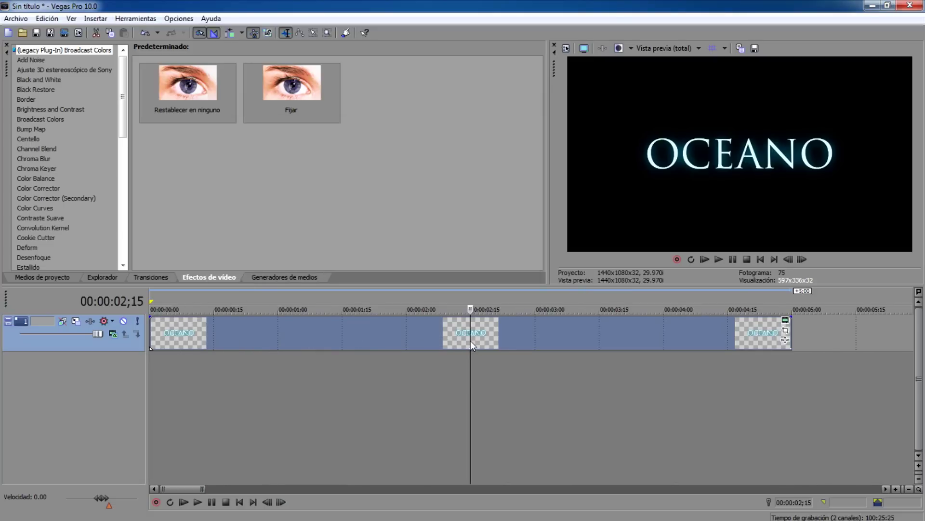
scroll(458, 340, "down", 3)
left_click(342, 337)
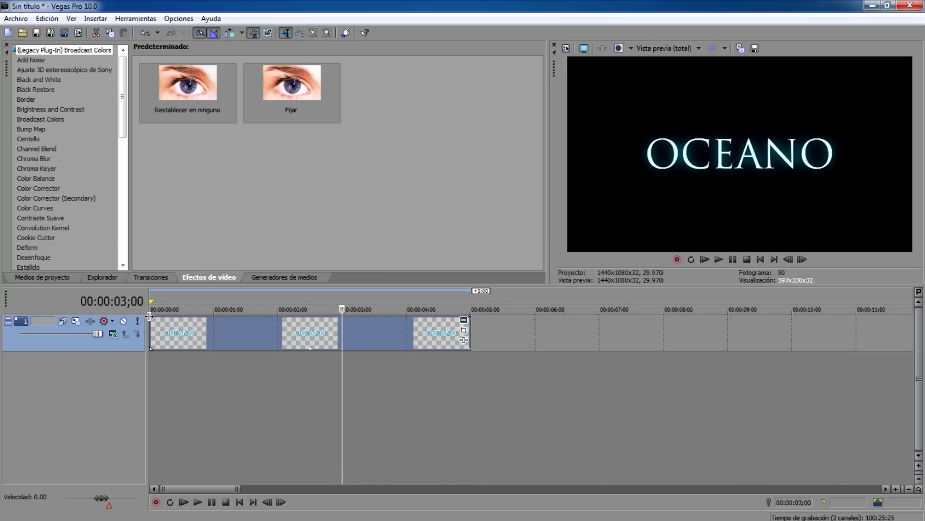
left_click_drag(150, 315, 340, 318)
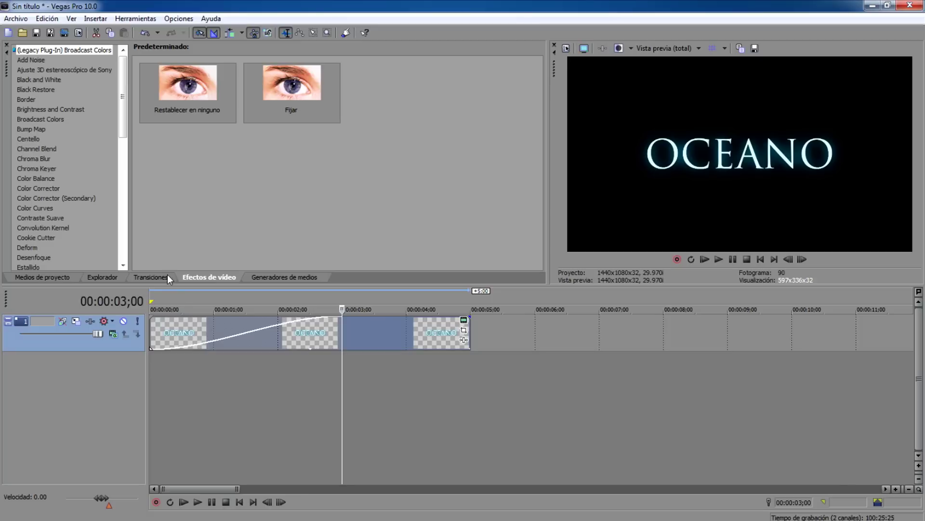
Apply the Contraste Suave effect with the Contraste moderado suave preset to the title clip
left_click(48, 224)
left_click(43, 218)
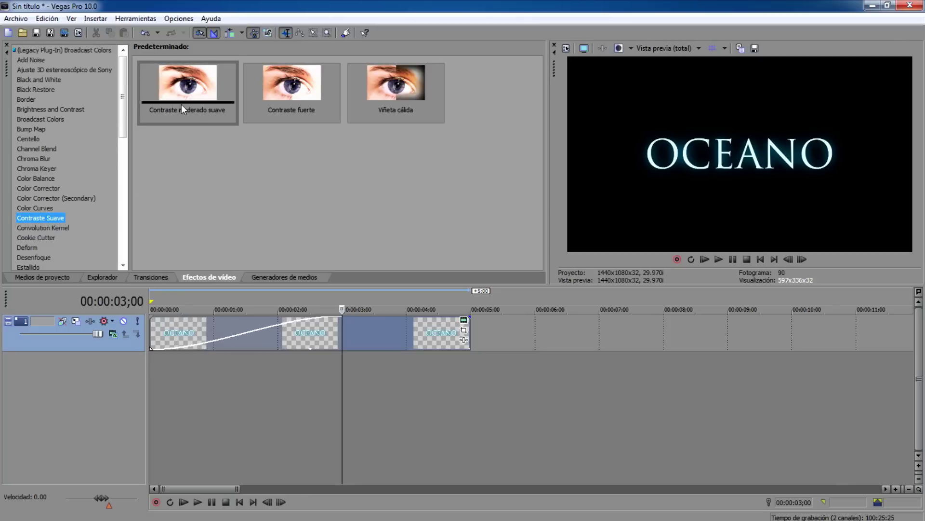
left_click_drag(210, 104, 378, 324)
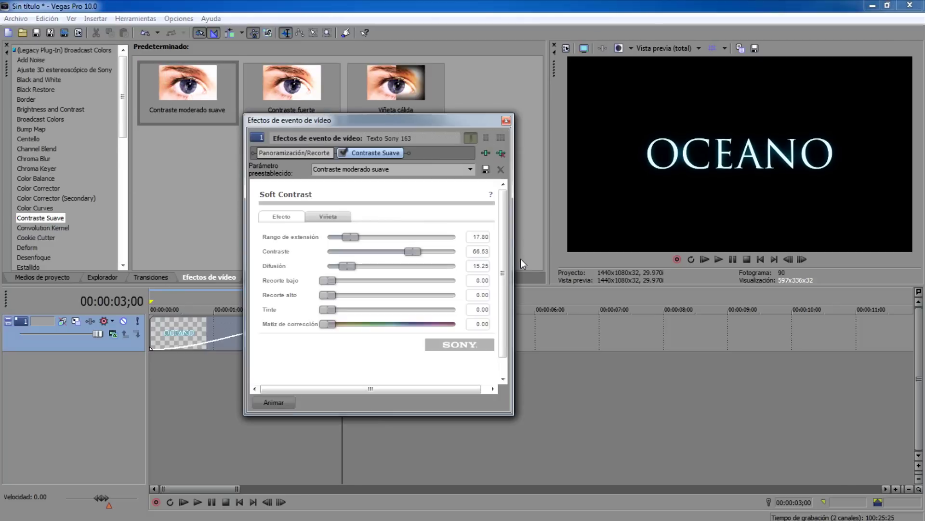
Set the soft contrast effect's Tinte to 100 and Matiz de corrección to 131, and close its settings
left_click_drag(332, 311, 516, 311)
left_click(476, 323)
type("15")
type("131")
key("Return")
left_click(482, 309)
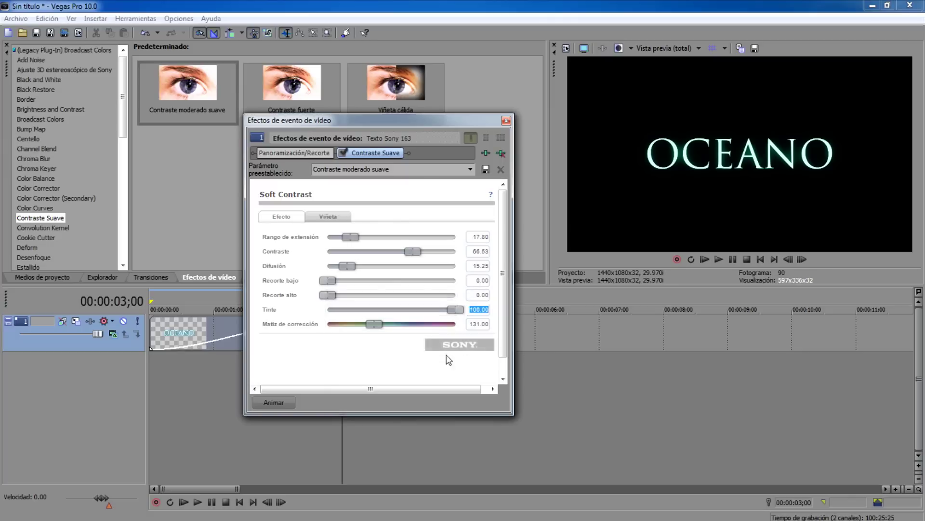
left_click(505, 120)
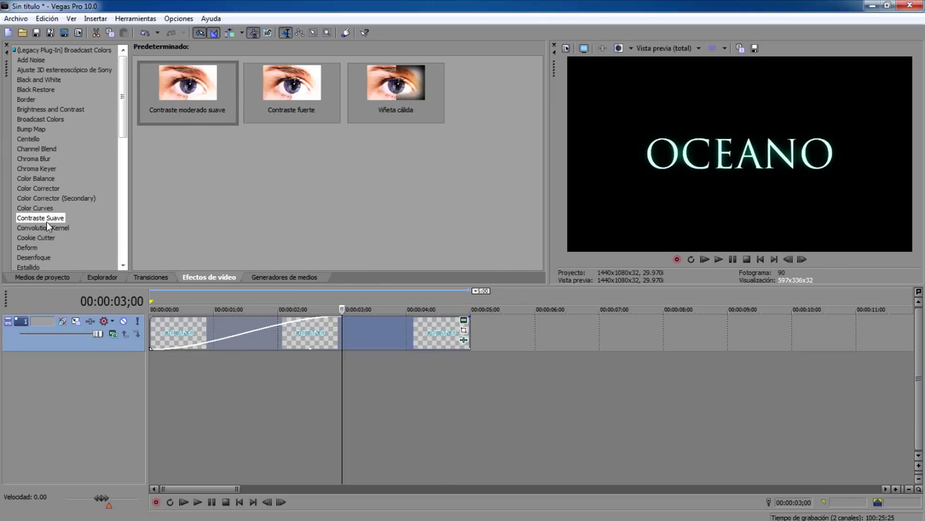
Apply the Gaussian Blur effect with the Desenfoque extremo preset to the title clip
key("g")
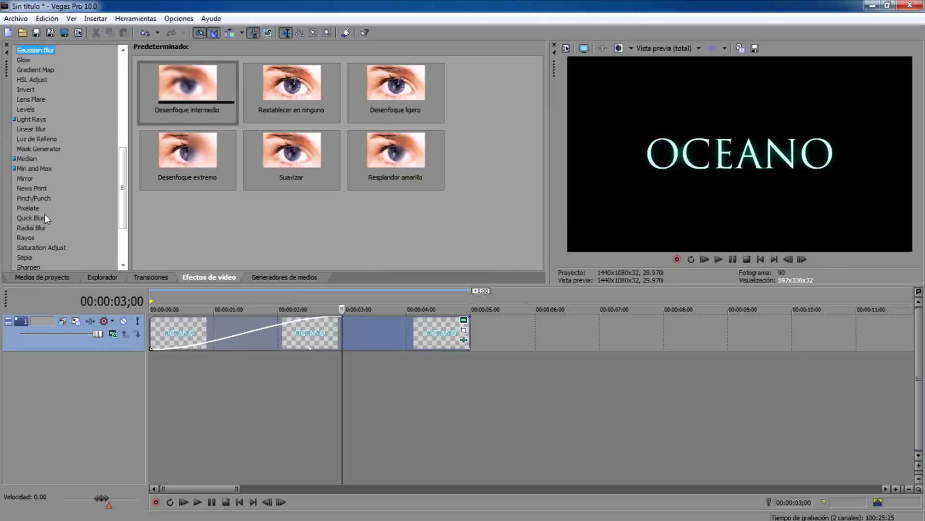
scroll(57, 65, "up", 3)
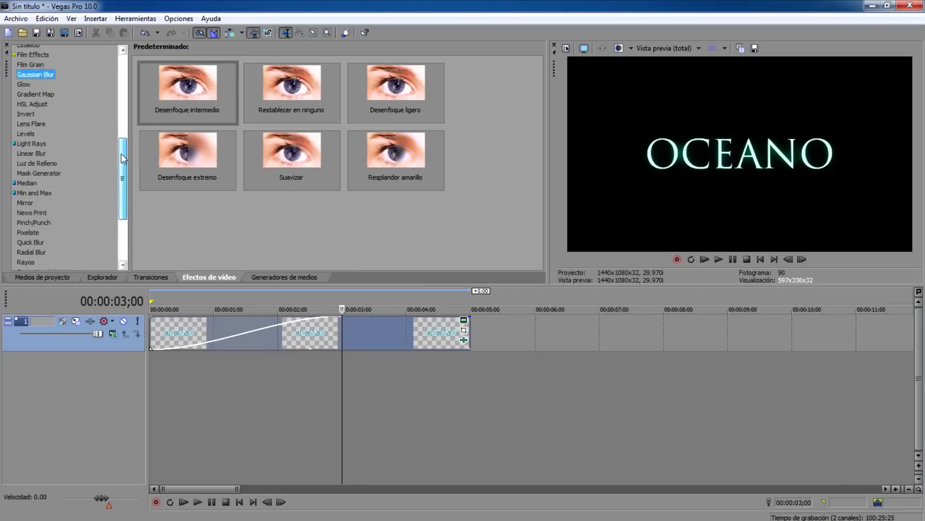
left_click_drag(188, 154, 351, 320)
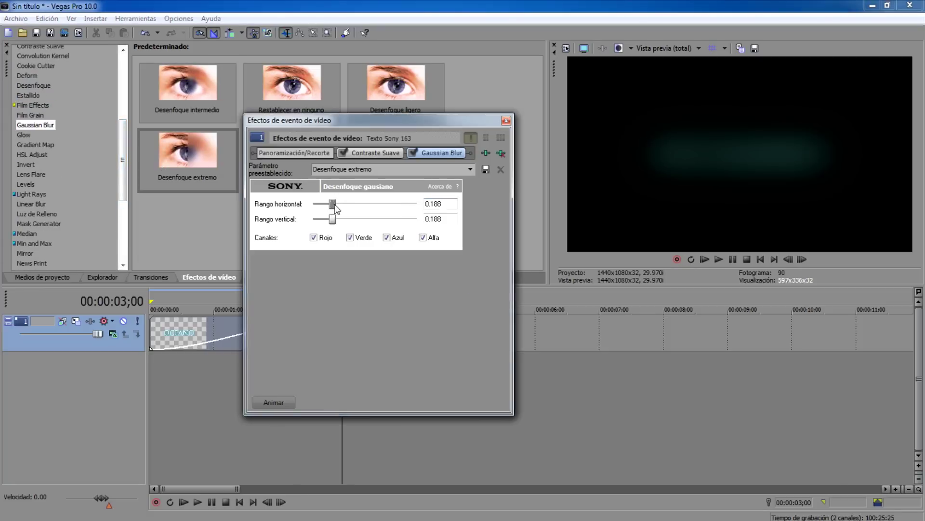
Set both the horizontal and vertical range of the Gaussian Blur to 0.027
left_click(440, 204)
double_click(439, 204)
type("0.027")
double_click(440, 204)
key("ctrl+c")
key("Tab")
key("ctrl+v")
left_click(442, 199)
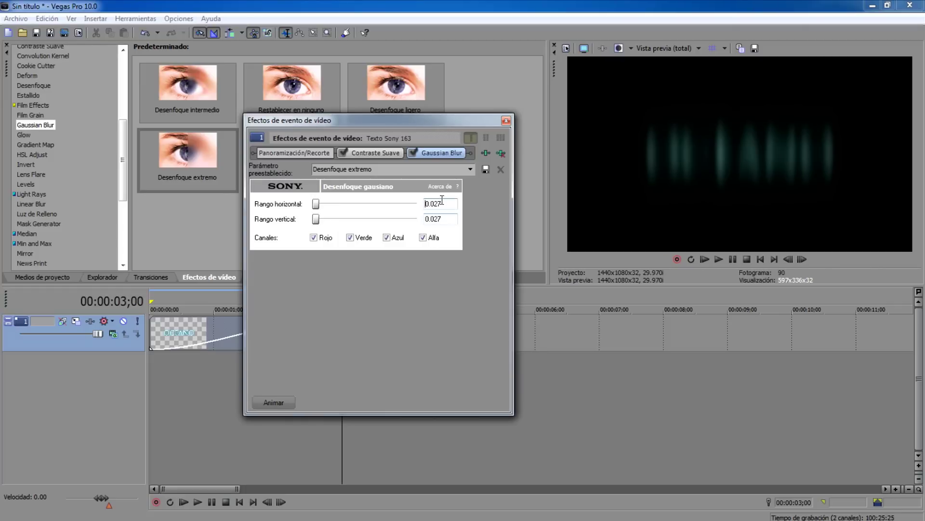
Animate the Gaussian Blur by adding a keyframe at 00:00:02;15 with horizontal and vertical range 0.000
left_click(277, 402)
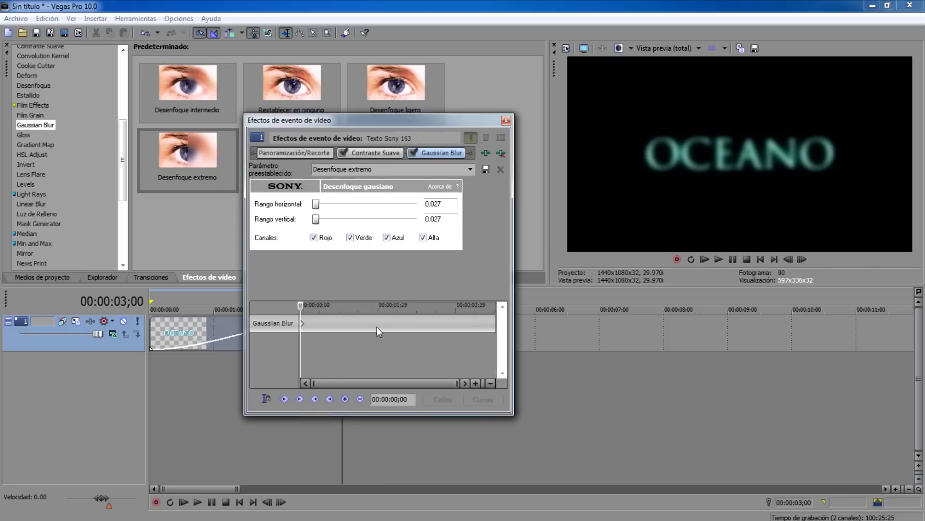
left_click(396, 327)
key("Right")
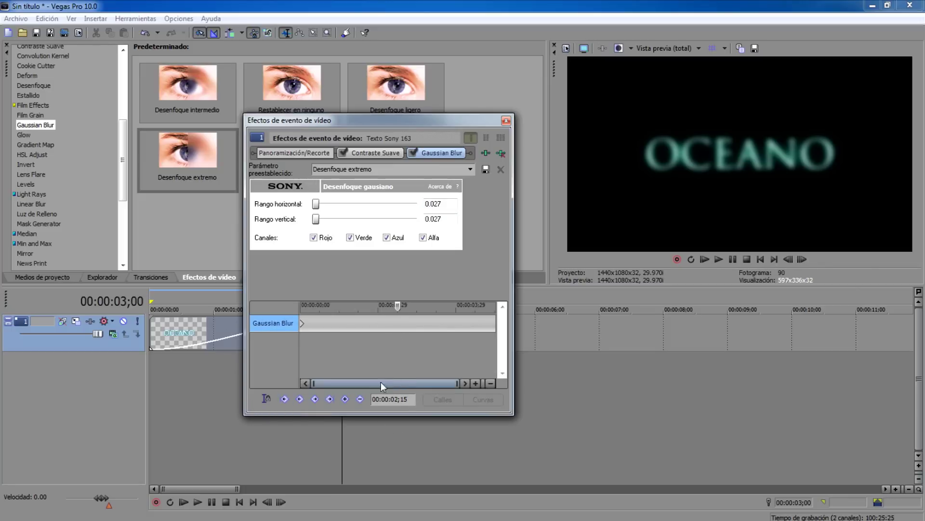
left_click(345, 399)
left_click_drag(314, 217, 312, 219)
Set the first Gaussian Blur keyframe's interpolation to Fundido rápido, check the second keyframe, and close the effect settings
left_click(391, 321)
key("Home")
right_click(305, 322)
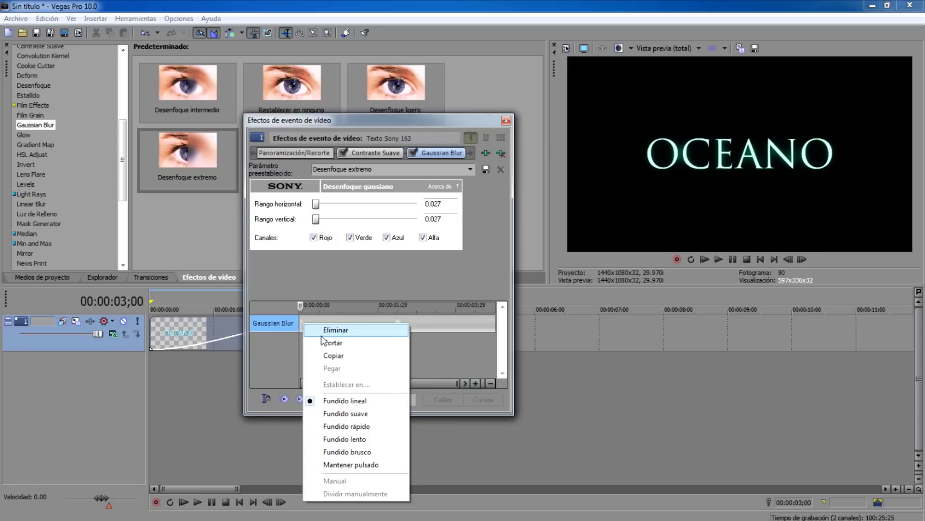
left_click(363, 426)
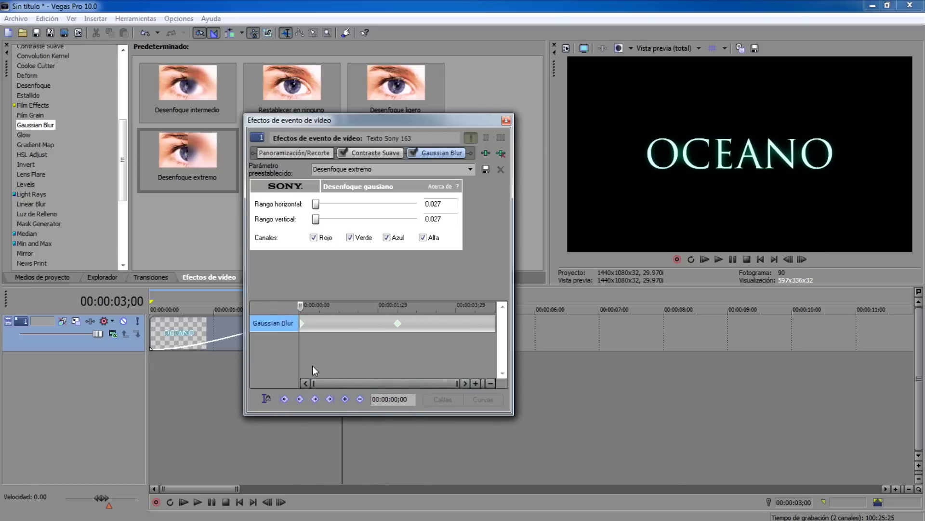
left_click(315, 398)
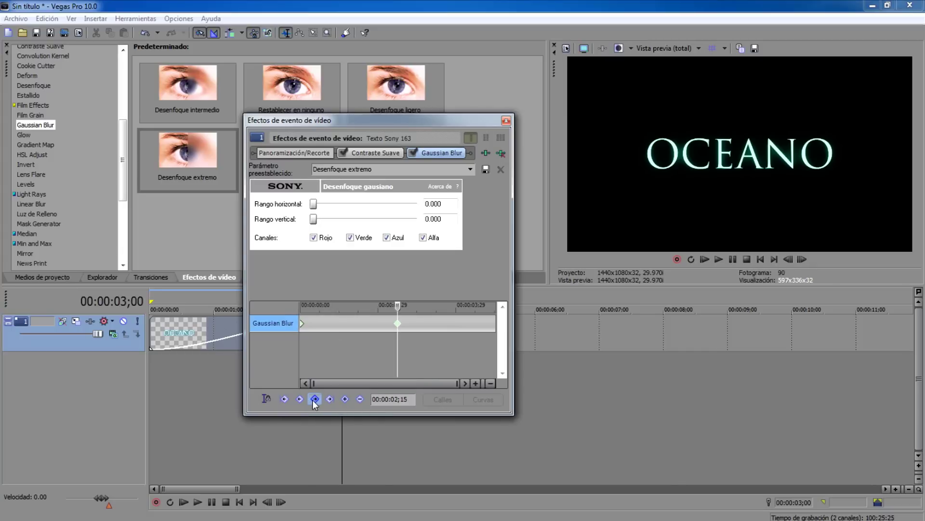
left_click(505, 121)
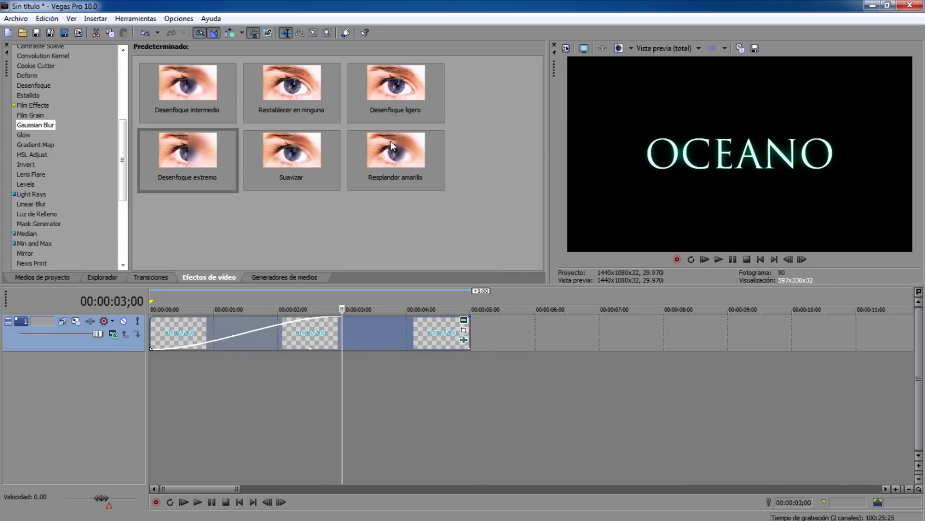
Add a second Gaussian Blur with the Suavizar preset to the title clip, with both ranges set to 0.003
left_click(365, 317)
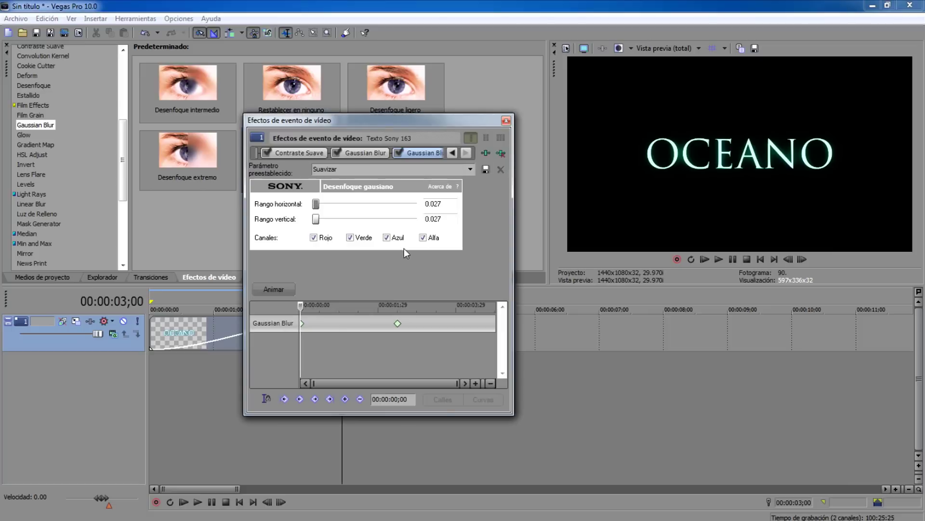
left_click_drag(432, 203, 444, 203)
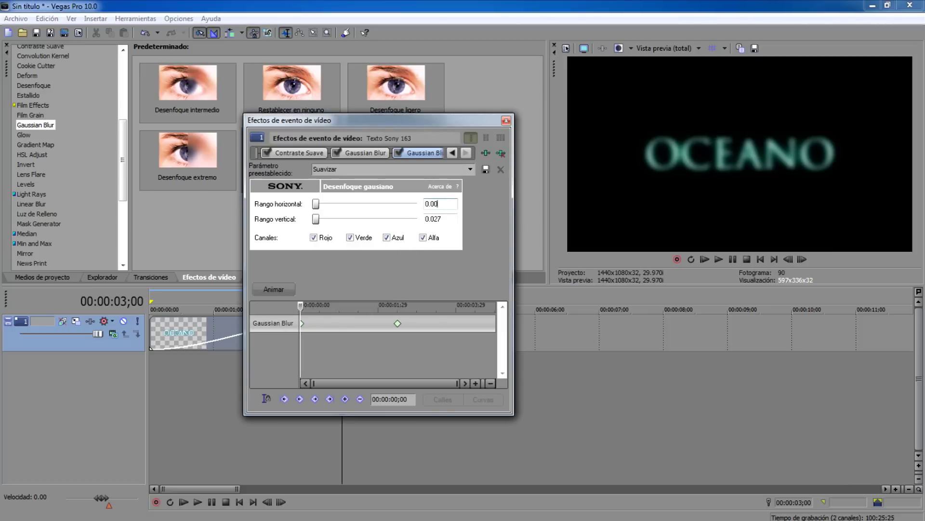
key("Tab")
type("0.003")
key("Return")
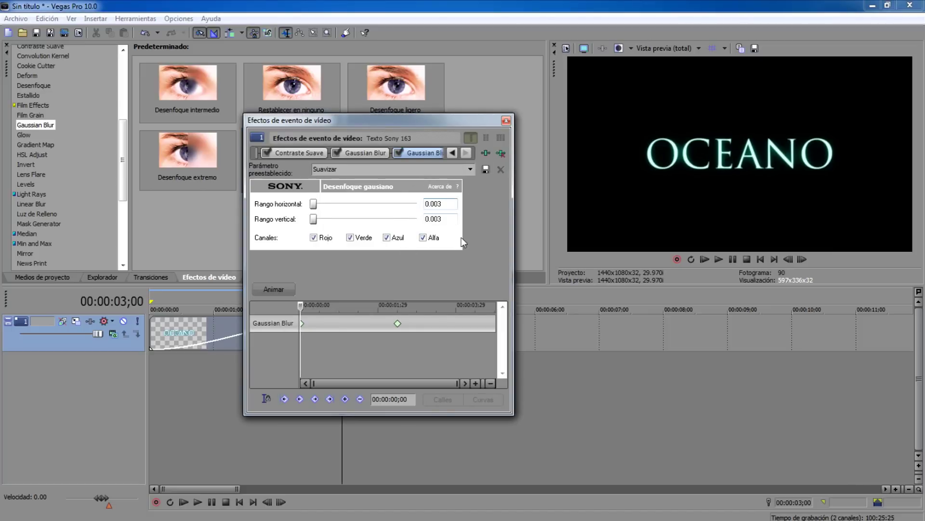
left_click(506, 121)
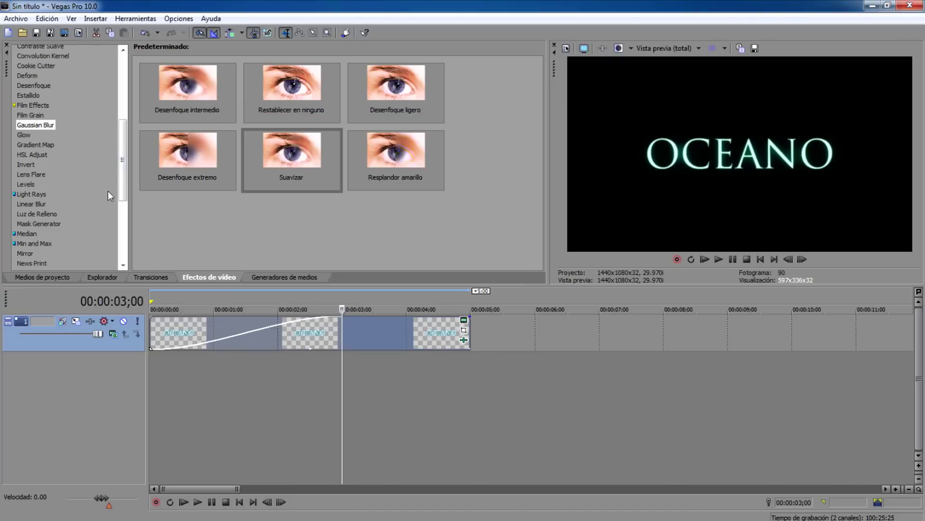
Apply the Wave effect with the Sólo vertical preset to the title clip
scroll(30, 253, "down", 5)
left_click(30, 252)
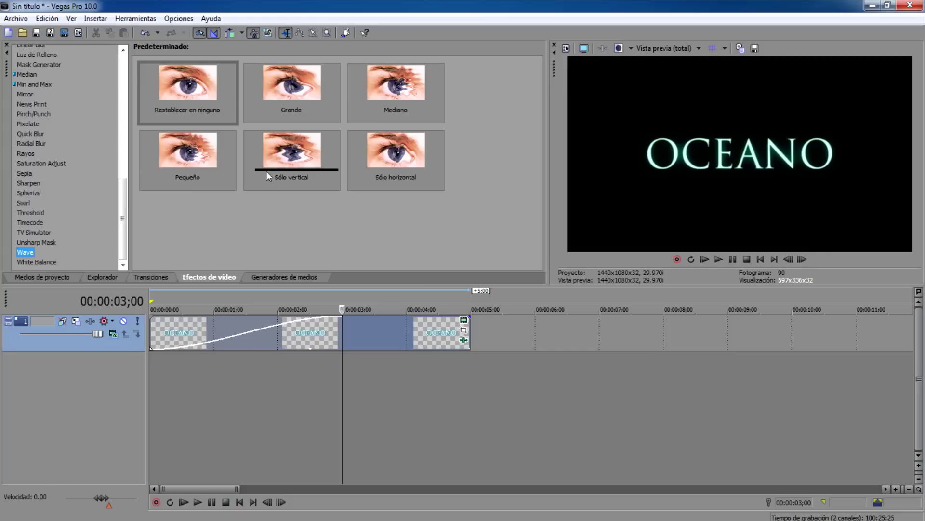
mouse_move(294, 164)
left_mouse_down()
mouse_move(341, 227)
mouse_move(358, 320)
left_mouse_up()
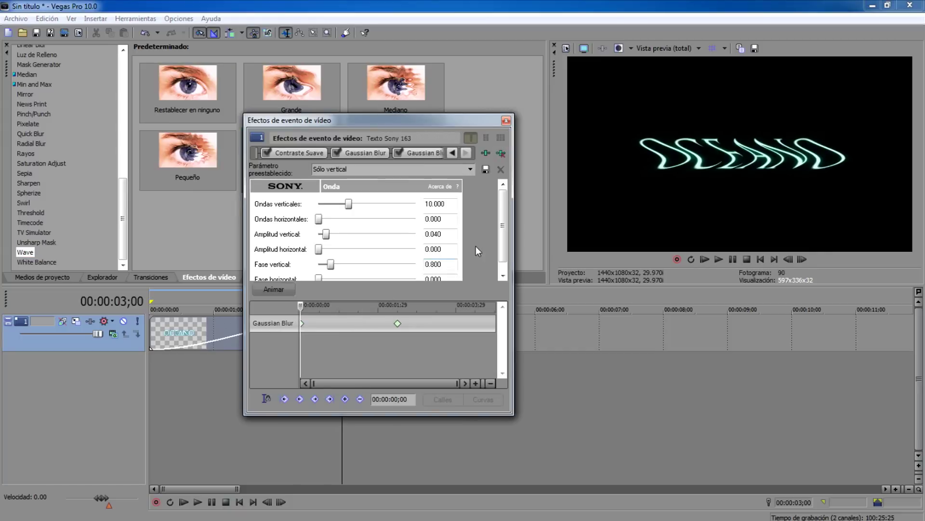
Set the Wave effect to 5.520 vertical and 2.660 horizontal waves, 0.050 vertical and 0.033 horizontal amplitude, and 0.785 vertical phase
mouse_move(349, 205)
left_mouse_down()
mouse_move(380, 212)
mouse_move(336, 213)
left_mouse_up()
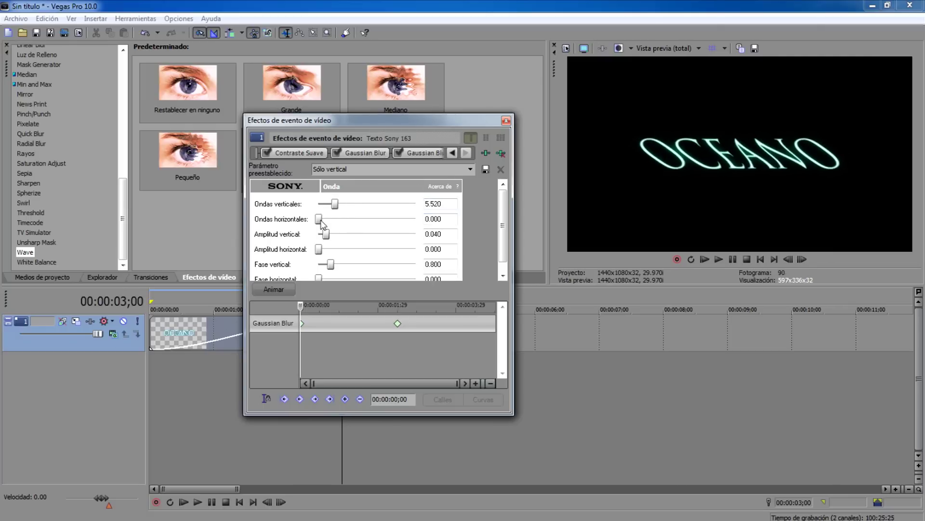
left_click_drag(321, 222, 328, 222)
left_click_drag(327, 238, 329, 238)
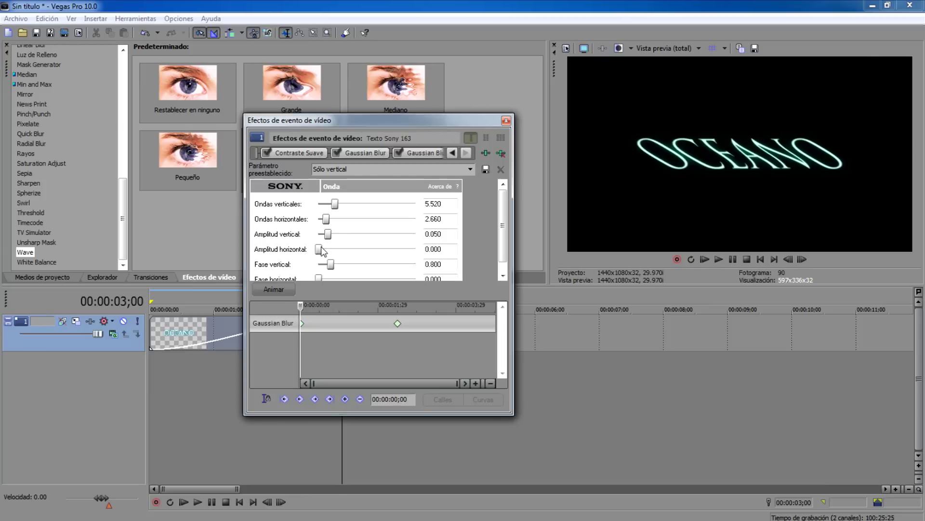
left_click_drag(322, 248, 327, 249)
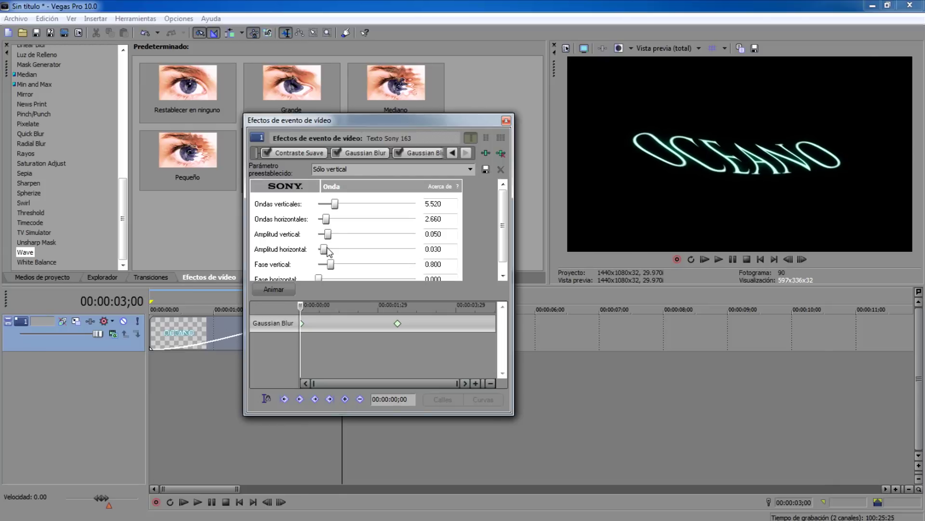
left_click_drag(503, 247, 502, 255)
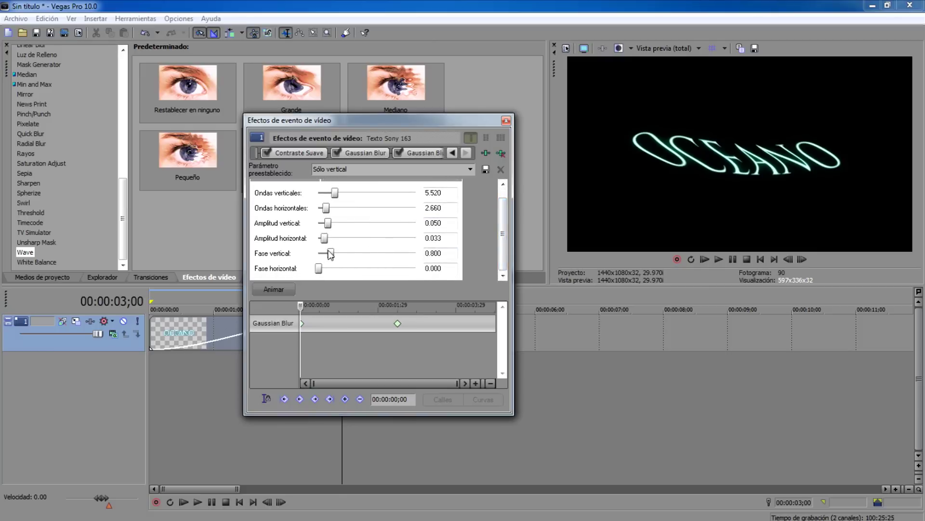
left_click_drag(332, 257, 331, 256)
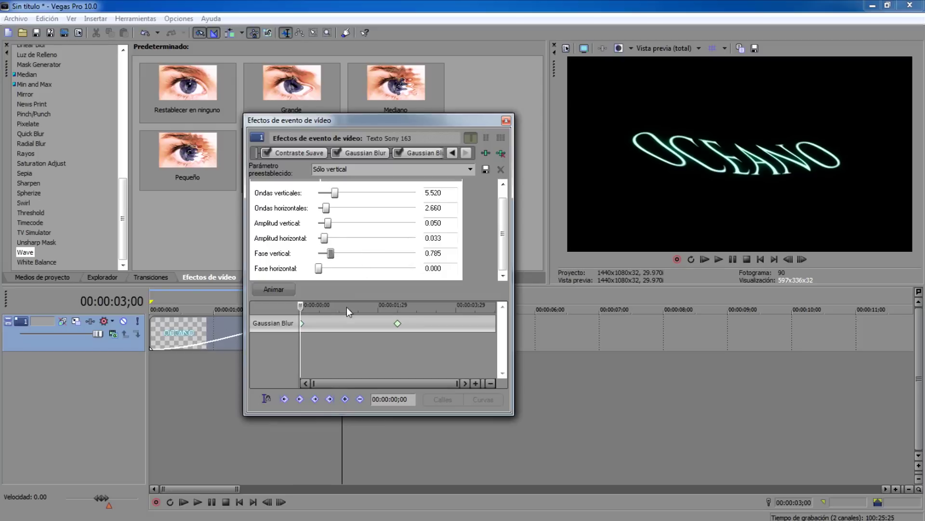
left_click_drag(324, 238, 327, 243)
Animate the Wave effect by adding a keyframe at 00:00:02;15 with all wave, amplitude and phase values at 0.000
left_click(271, 289)
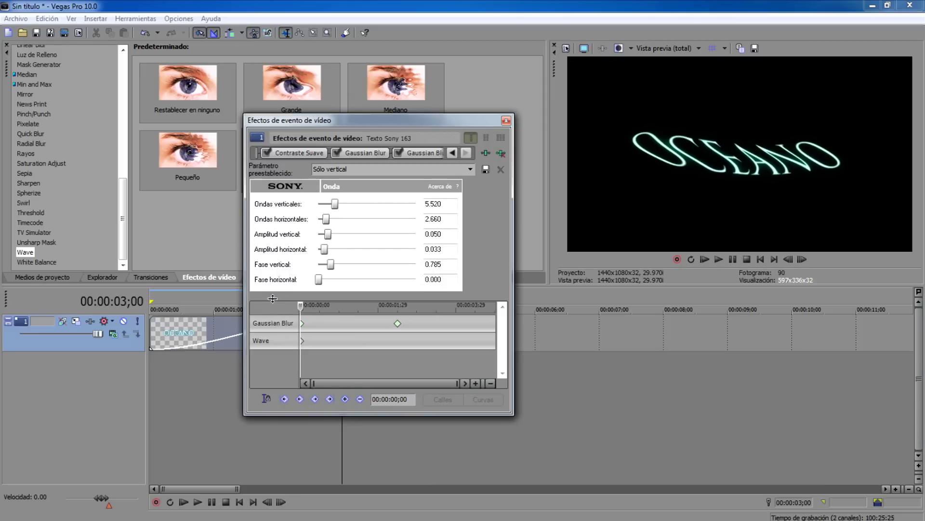
left_click(397, 323)
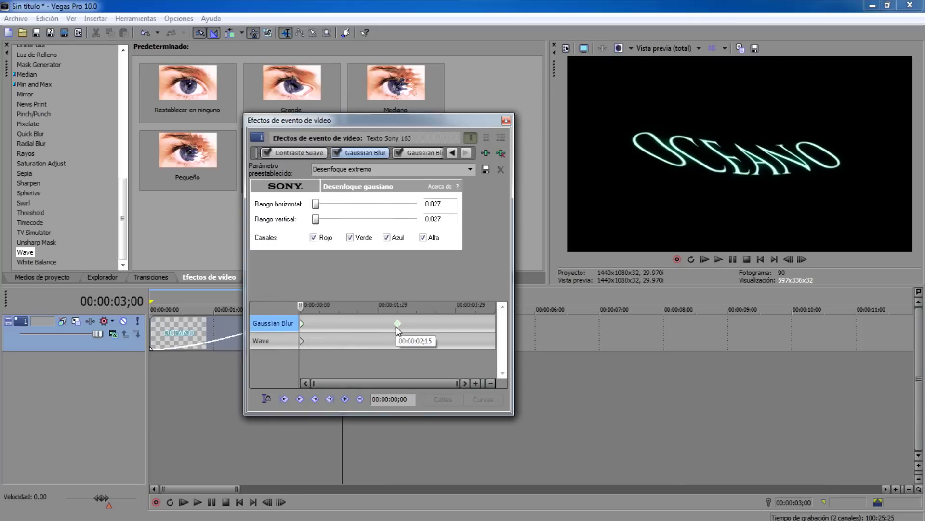
left_click(398, 339)
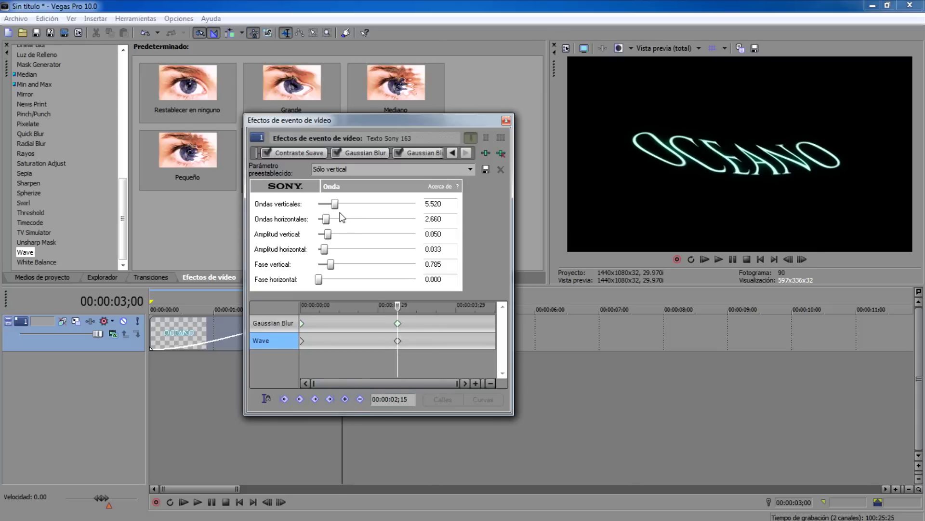
mouse_move(334, 204)
left_mouse_down()
mouse_move(318, 205)
mouse_move(318, 265)
left_mouse_up()
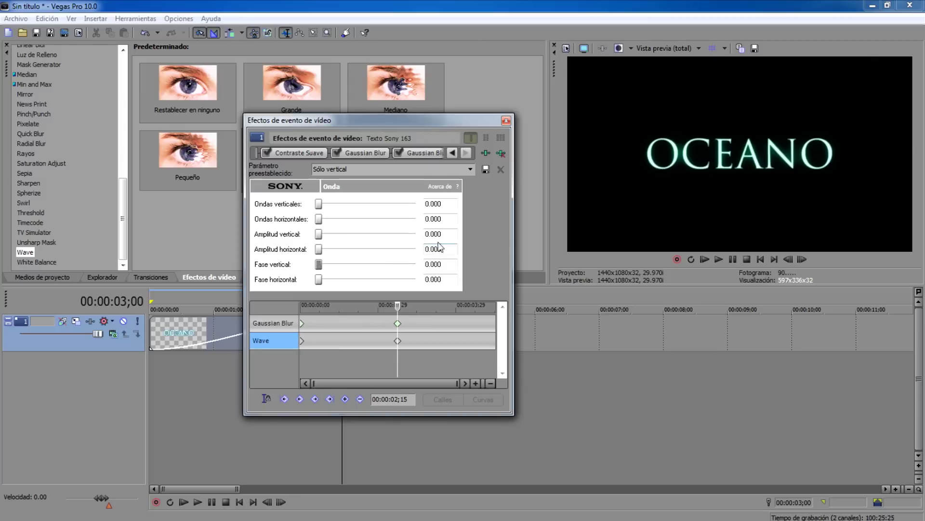
Change both Wave keyframes to the same interpolation type as the Gaussian Blur keyframes, check each keyframe, and close the effect settings
left_click(301, 340)
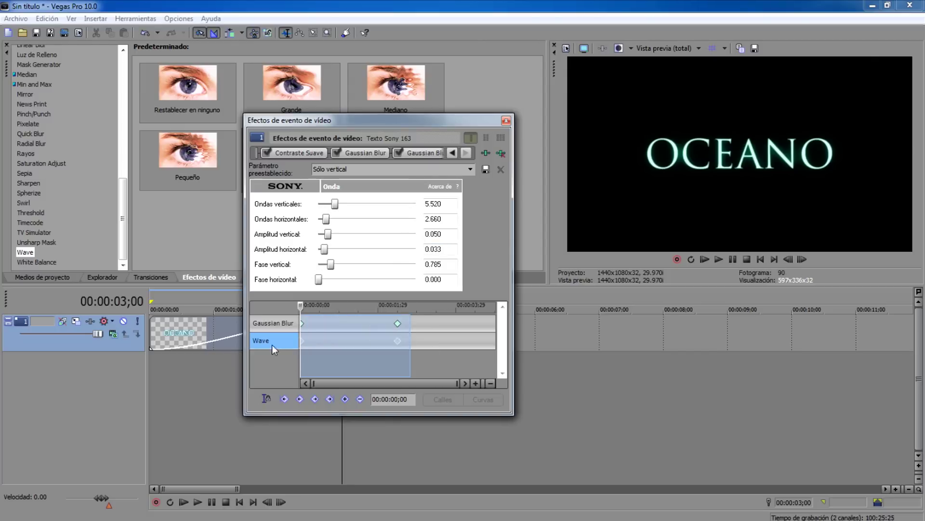
right_click(302, 345)
left_click(344, 444)
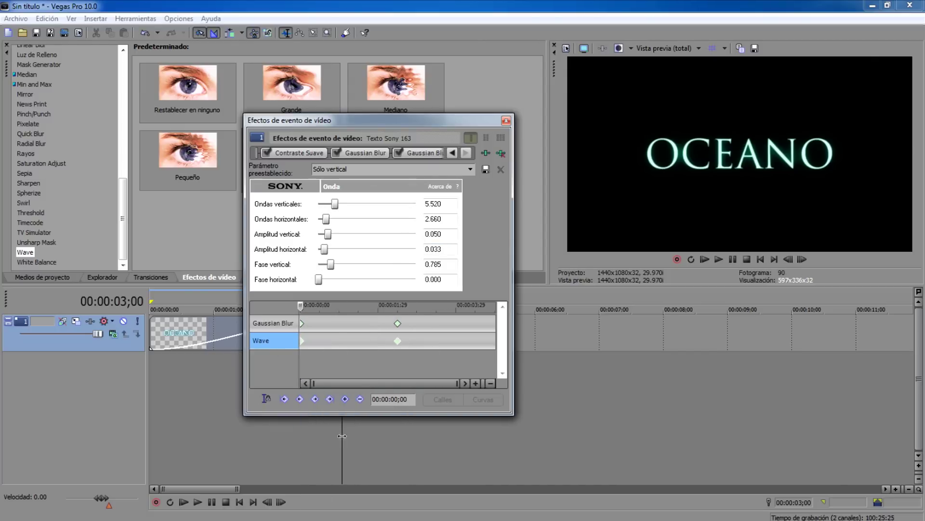
left_click(315, 342)
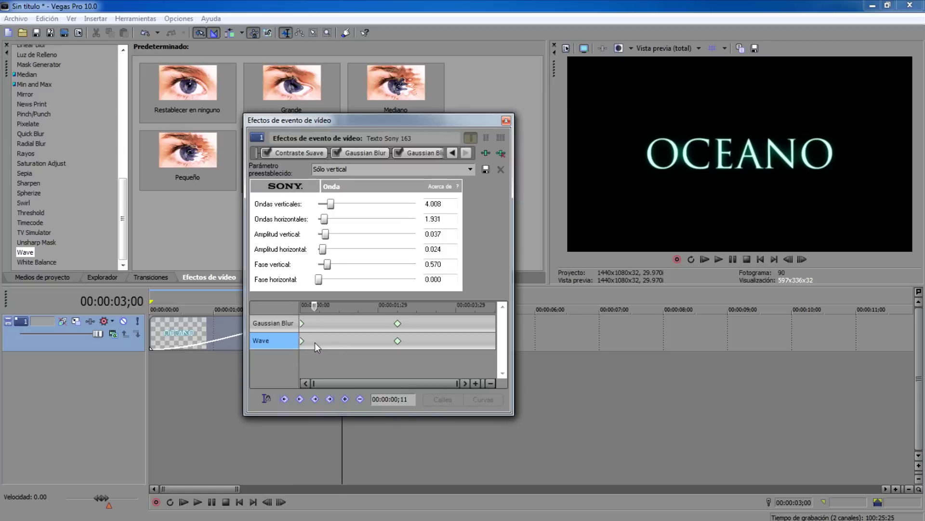
left_click(302, 340)
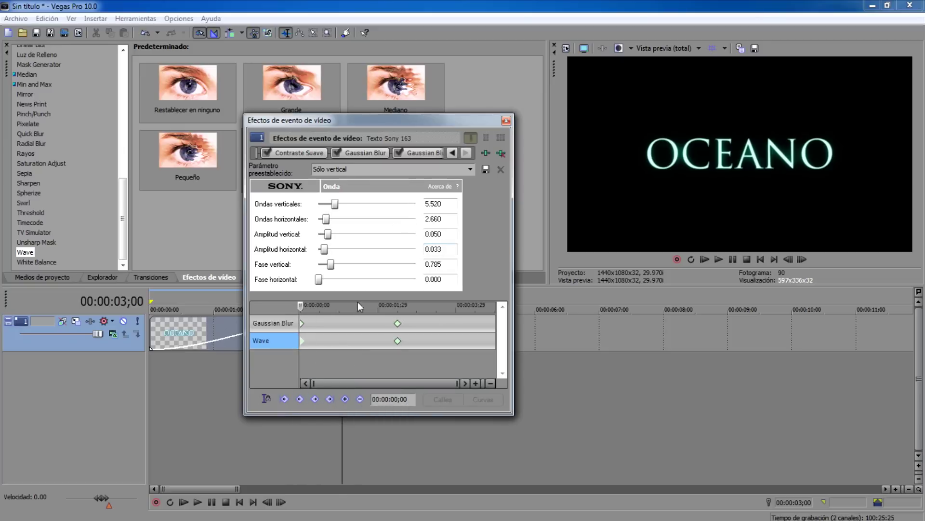
left_click(315, 399)
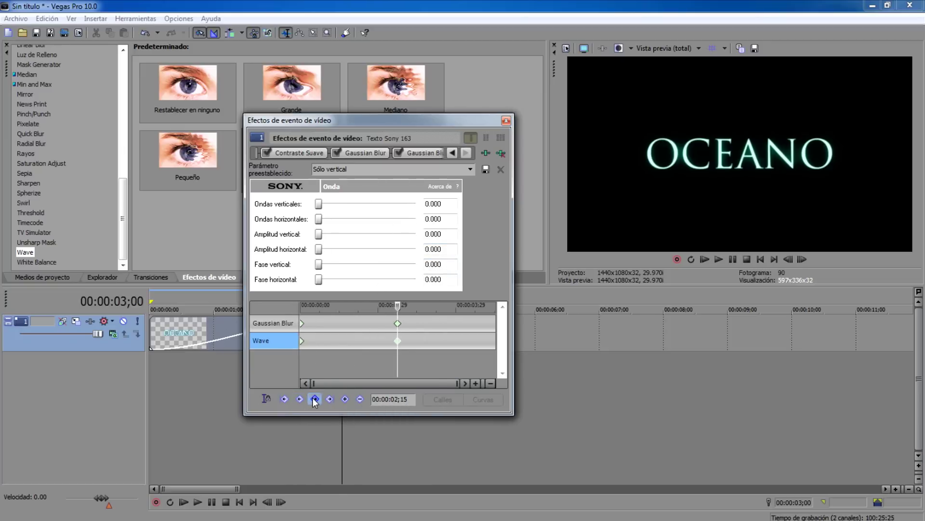
left_click(506, 122)
Play the title clip to preview the animated blur and wave effects
left_click(196, 502)
left_click(197, 503)
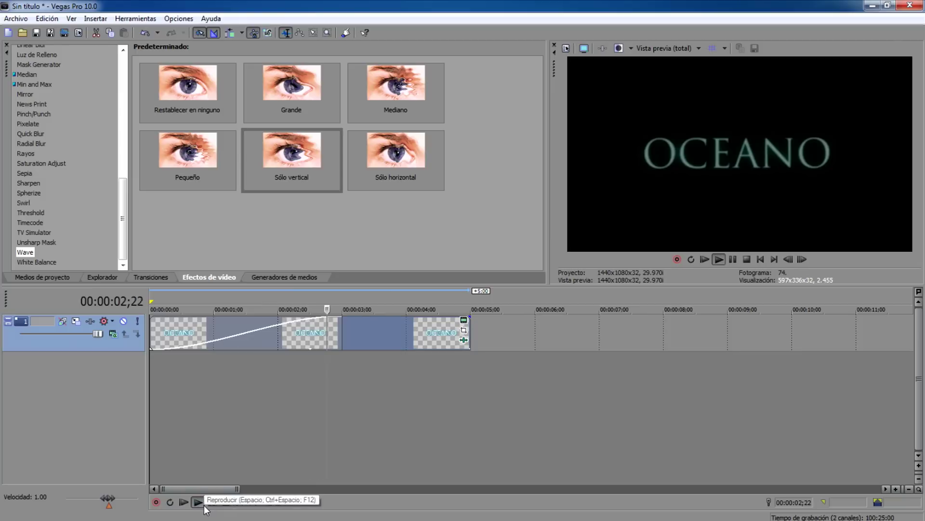
left_click(204, 505)
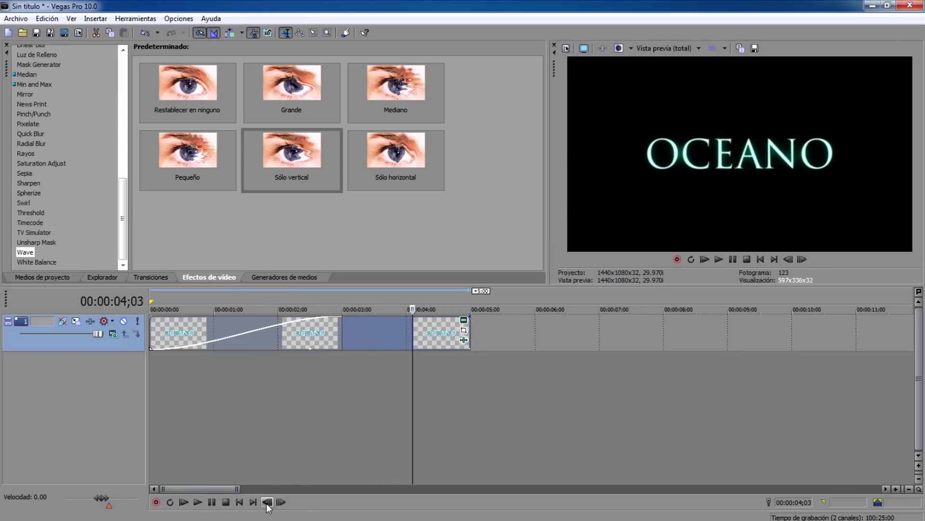
Open the title clip's pan and crop settings and set the first position keyframe's interpolation to Rápido
left_click(464, 331)
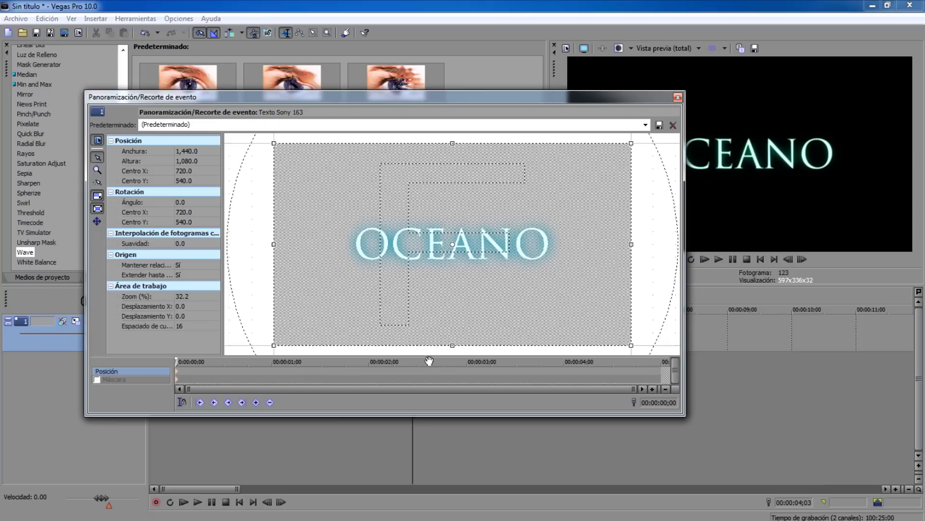
right_click(178, 375)
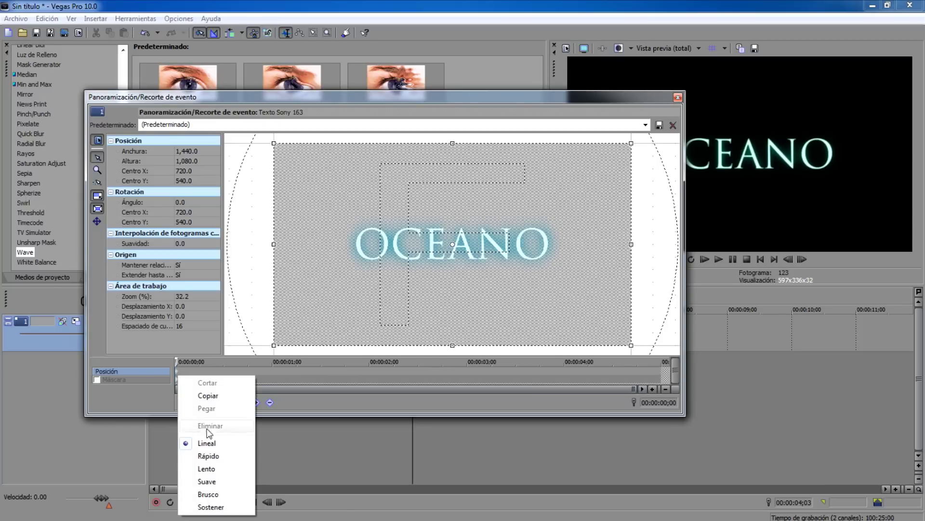
left_click(220, 458)
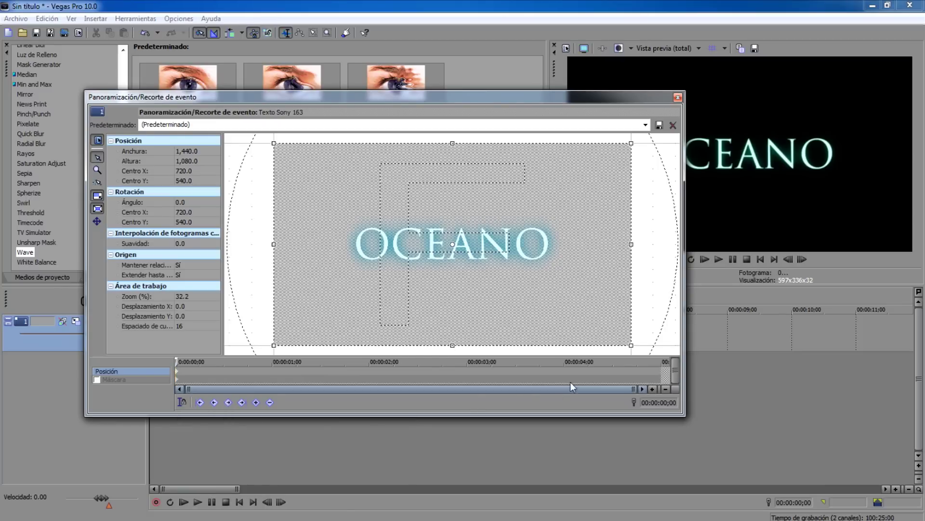
Add a position keyframe at 00:00:05;00 with a 4.0 rotation and a 1,201.8 by 901.4 frame, check the motion, and close the settings
left_click(662, 371)
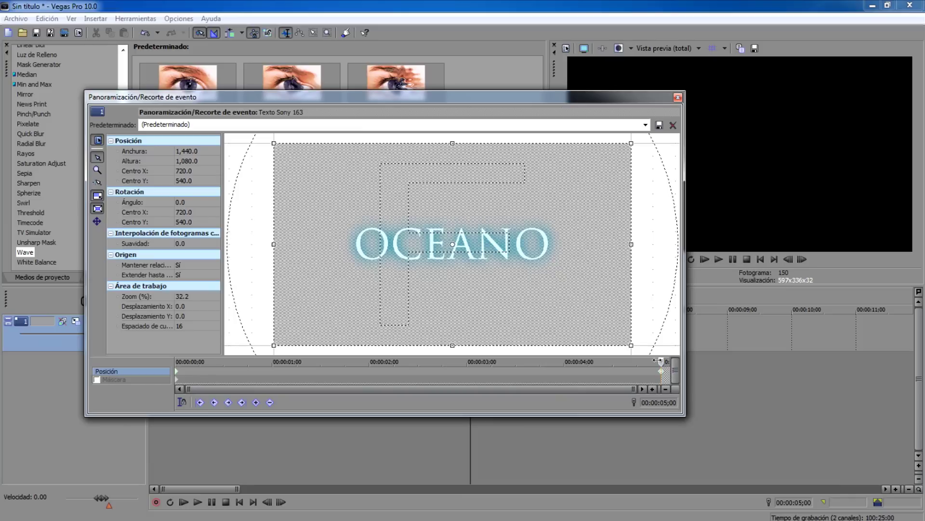
left_click_drag(249, 252, 251, 229)
left_click_drag(462, 142, 463, 159)
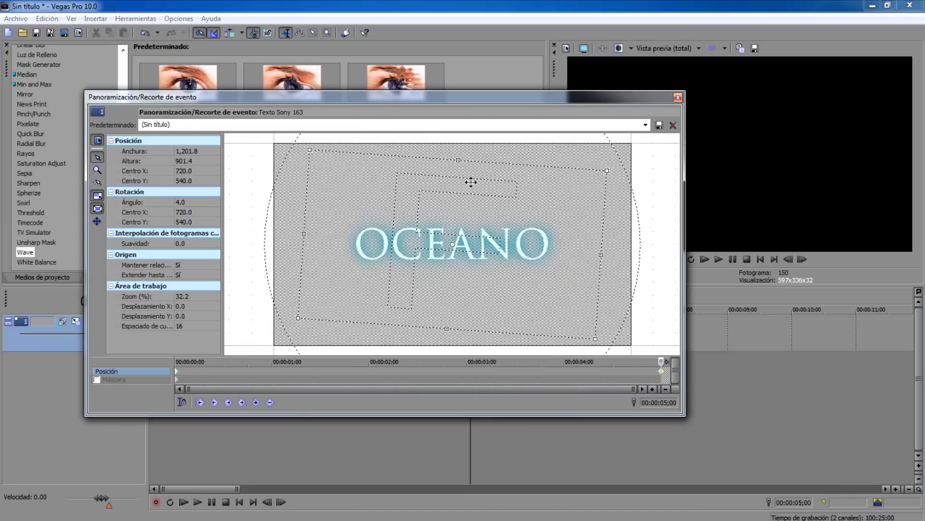
left_click(214, 402)
left_click(241, 373)
left_click_drag(303, 374, 461, 371)
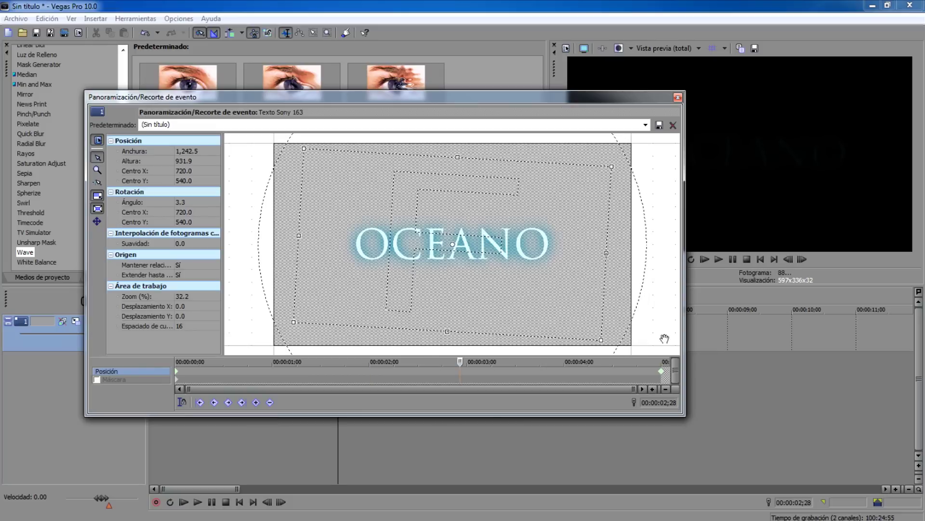
left_click(678, 98)
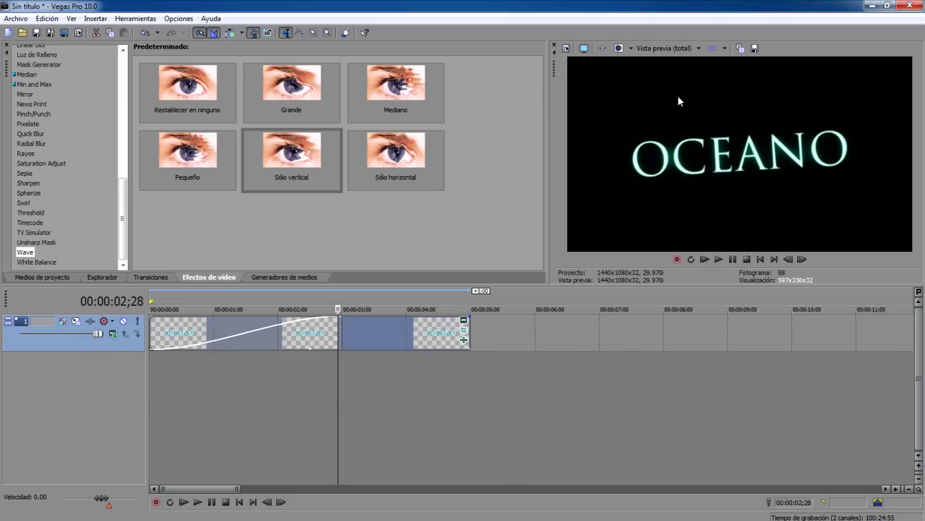
Enable automation on the title track and record slight level fluctuations during playback from the start of the timeline
left_click(239, 502)
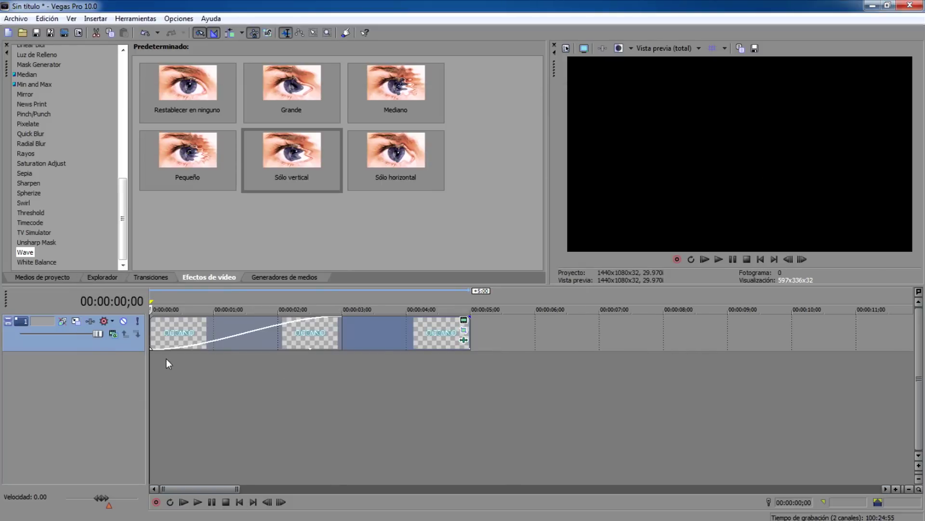
left_click(105, 321)
left_click(105, 321)
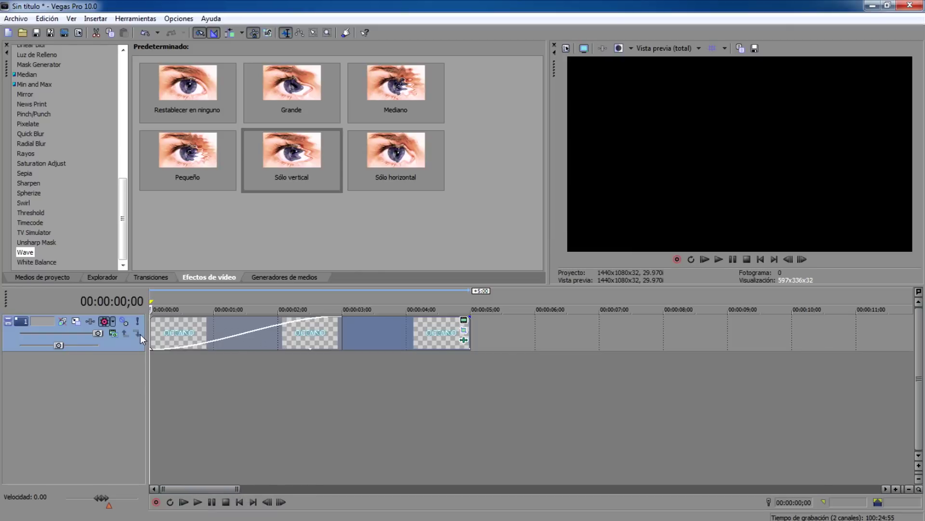
key("space")
mouse_move(97, 333)
left_mouse_down()
mouse_move(79, 334)
mouse_move(90, 345)
left_mouse_up()
key("space")
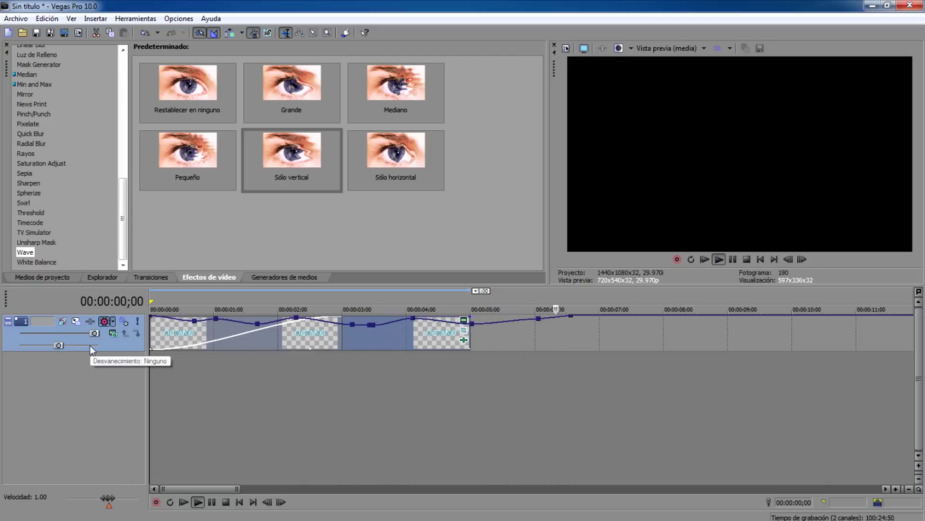